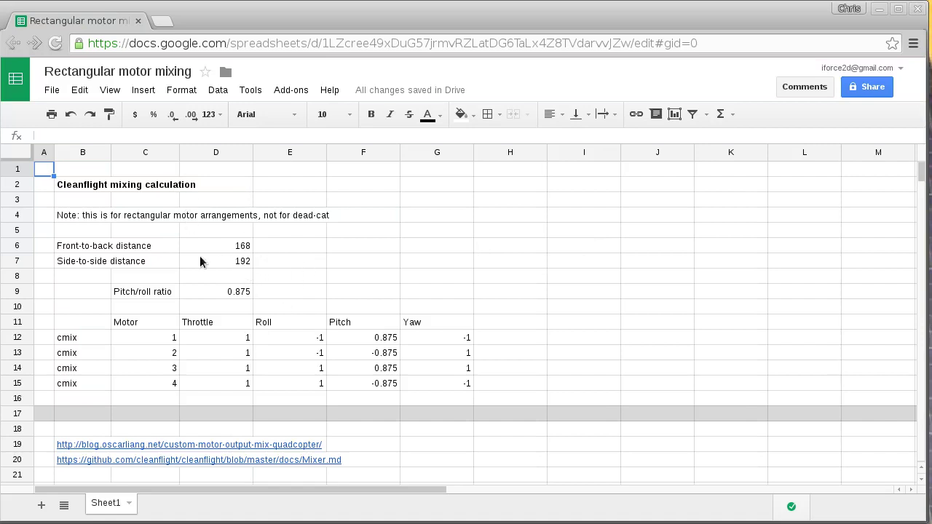
Examine the motor distances, the four cmix rows with the motor 1 roll formula, and the CLI command notes below.
drag(195, 251, 203, 260)
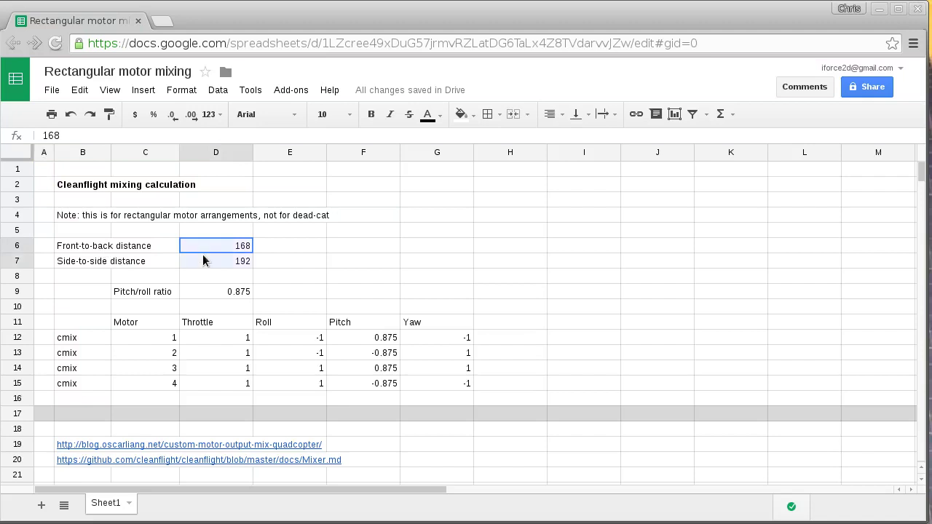
click(218, 263)
click(215, 248)
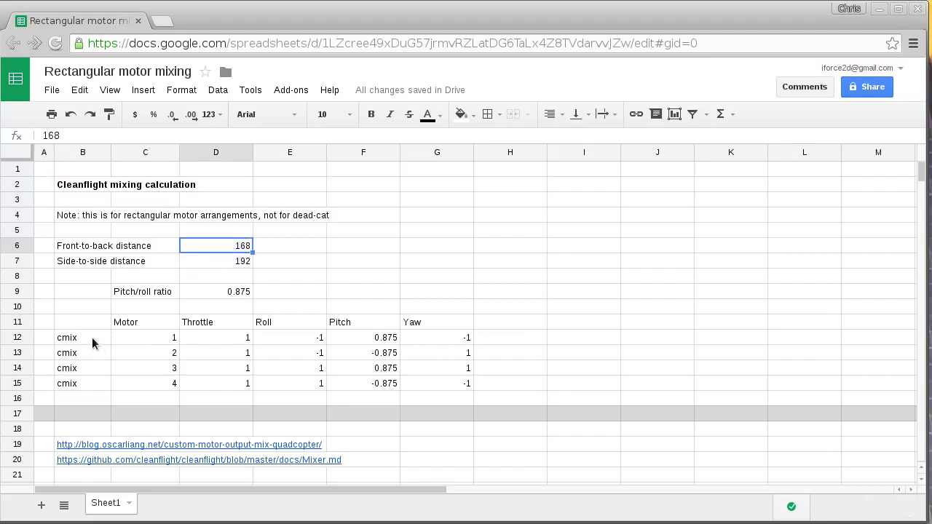
drag(92, 337, 411, 387)
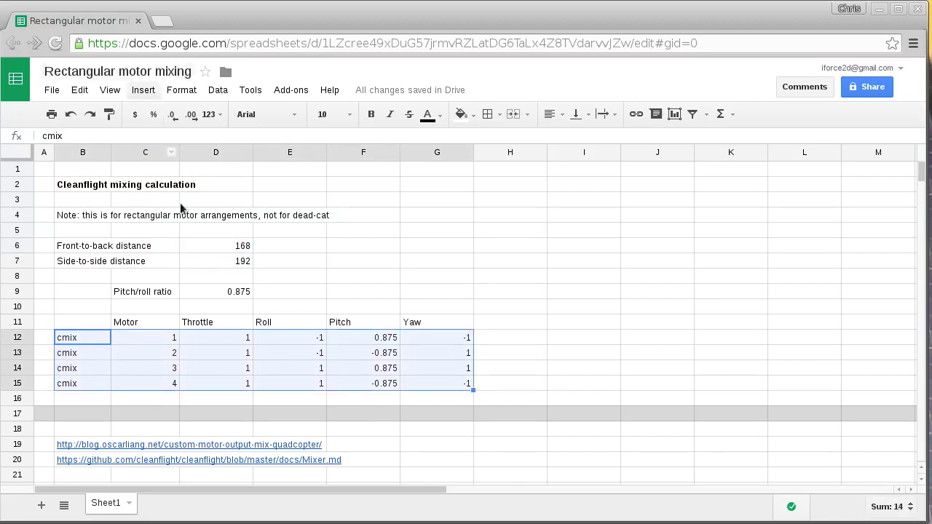
click(265, 338)
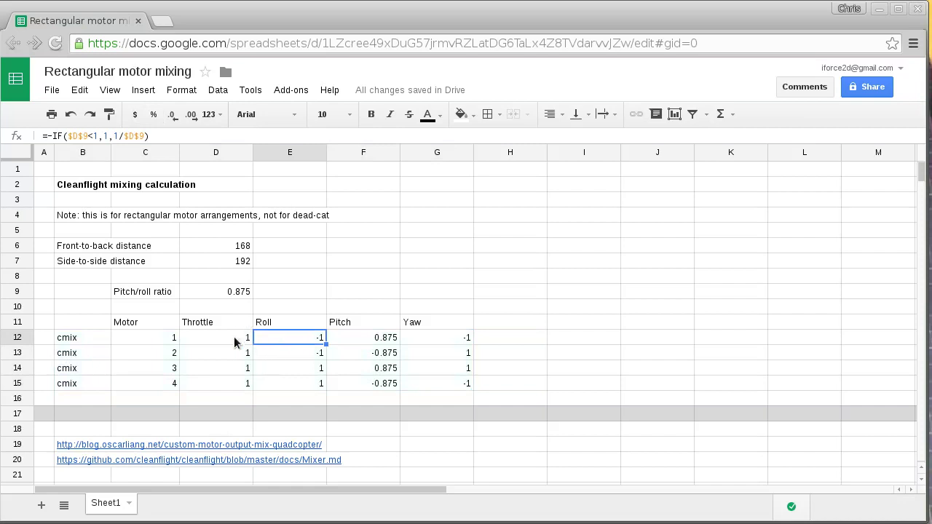
drag(98, 341, 419, 368)
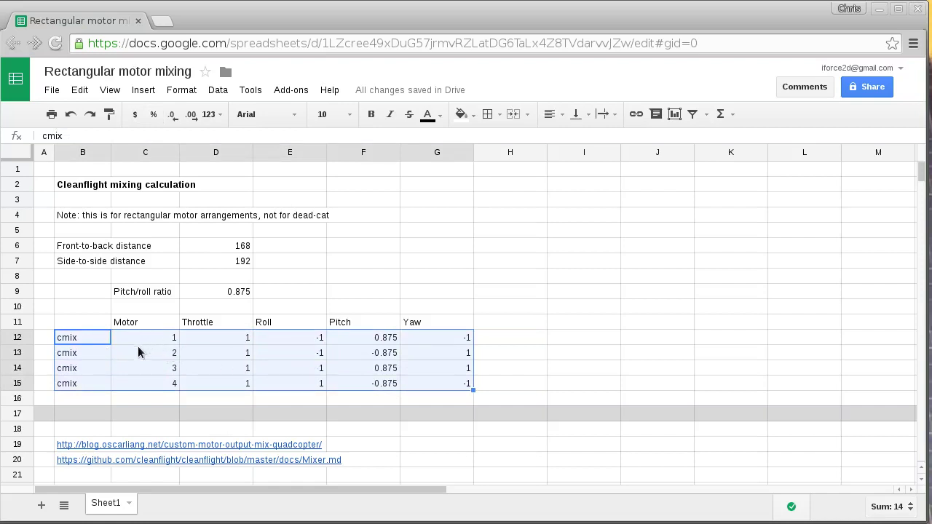
scroll(335, 390, down, 1)
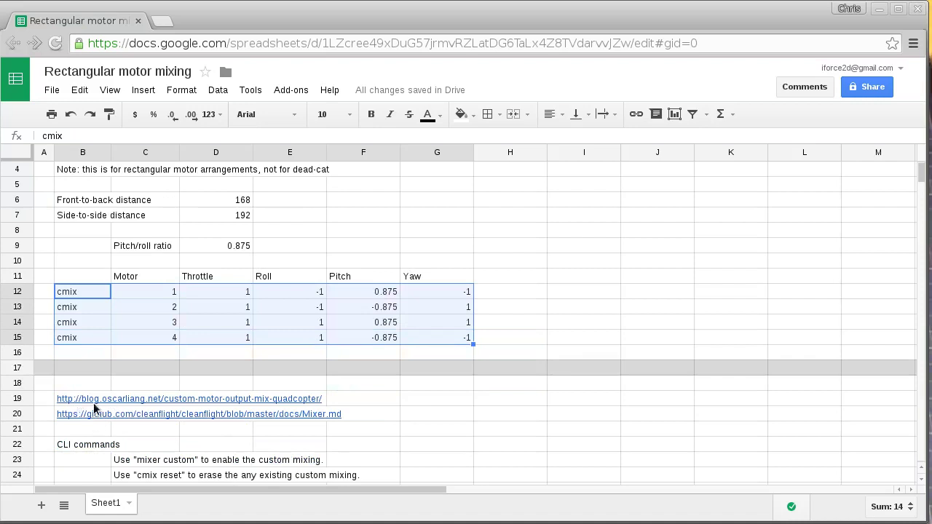
scroll(95, 412, down, 2)
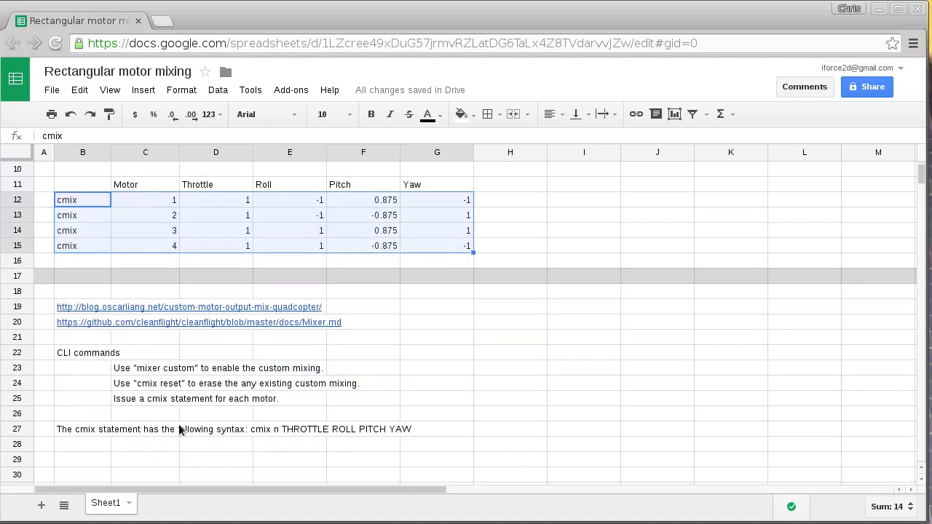
scroll(284, 360, up, 3)
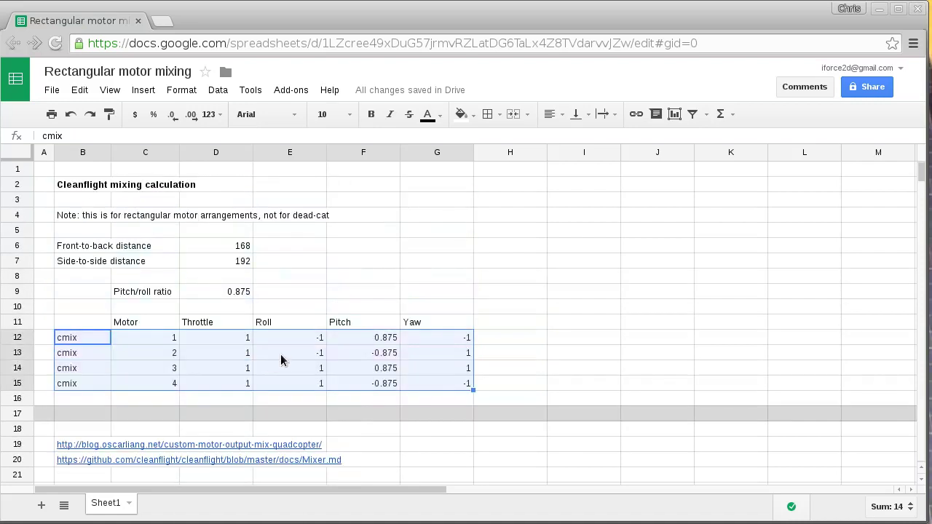
click(235, 260)
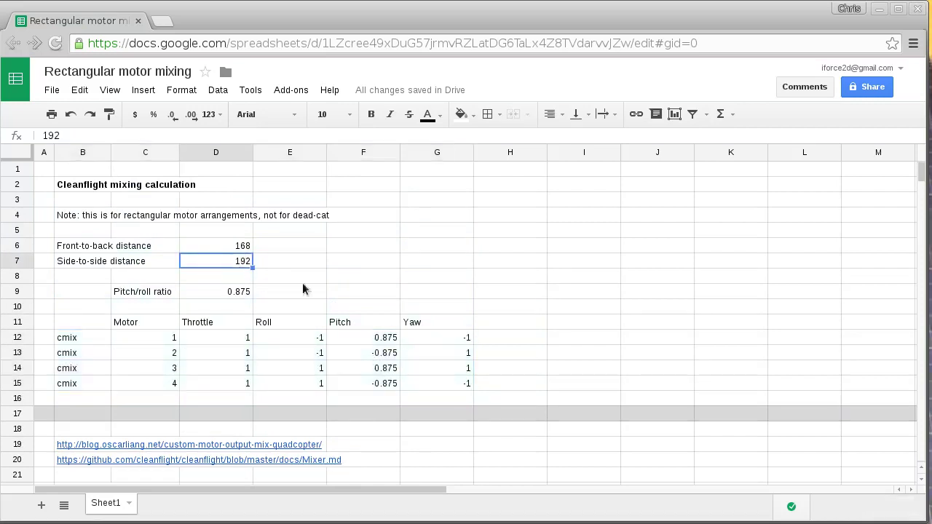
click(294, 339)
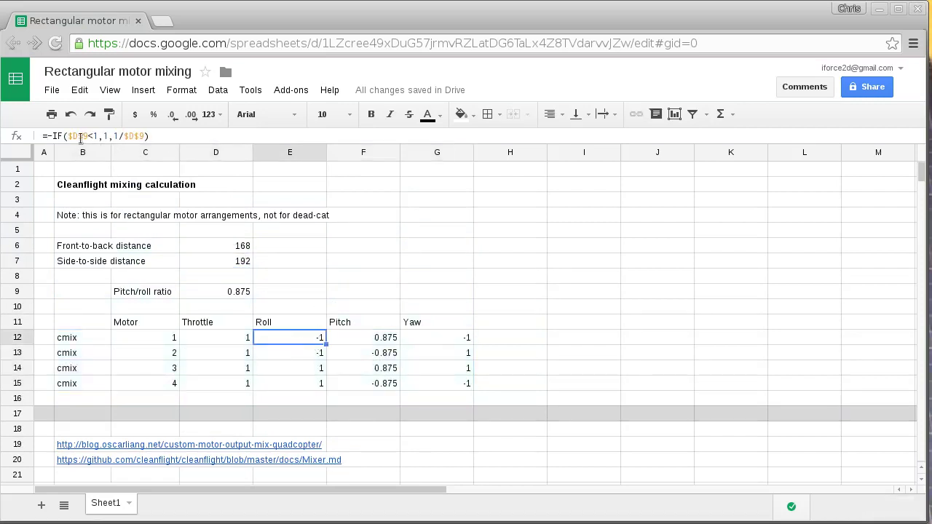
Try a front-to-back distance of 200 in the mixing calculation, and undo the change.
click(242, 262)
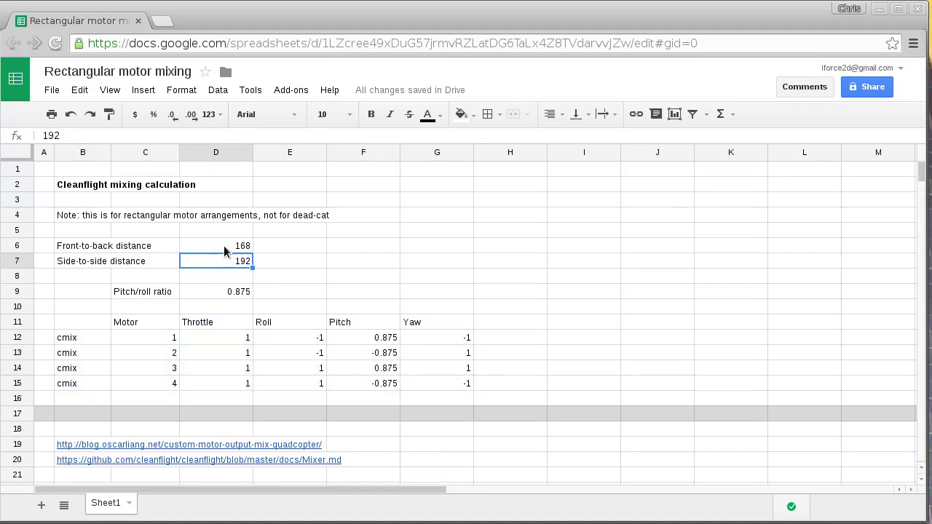
click(226, 249)
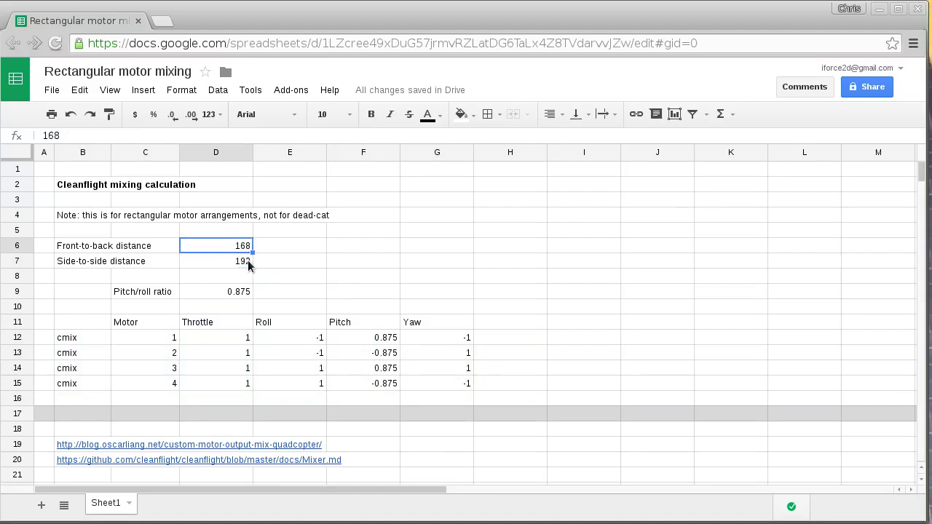
text(200)
key(Return)
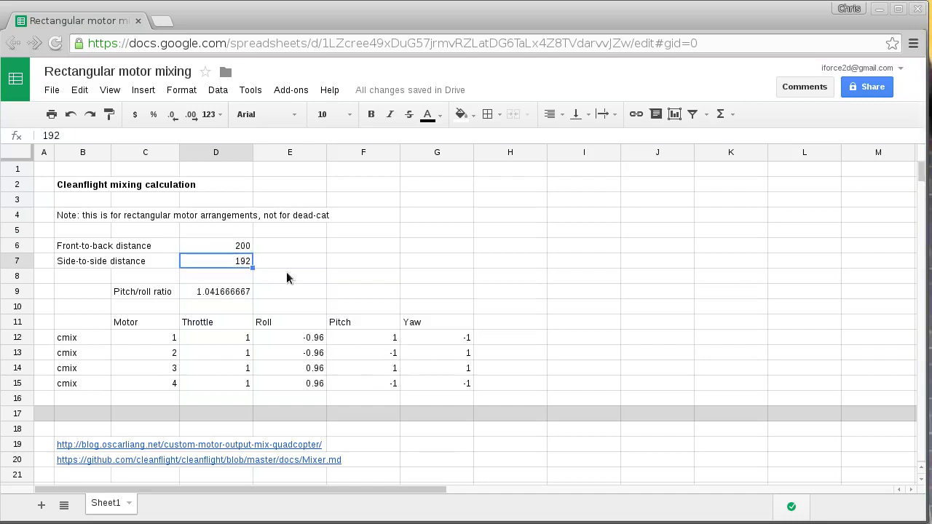
key(ctrl+z)
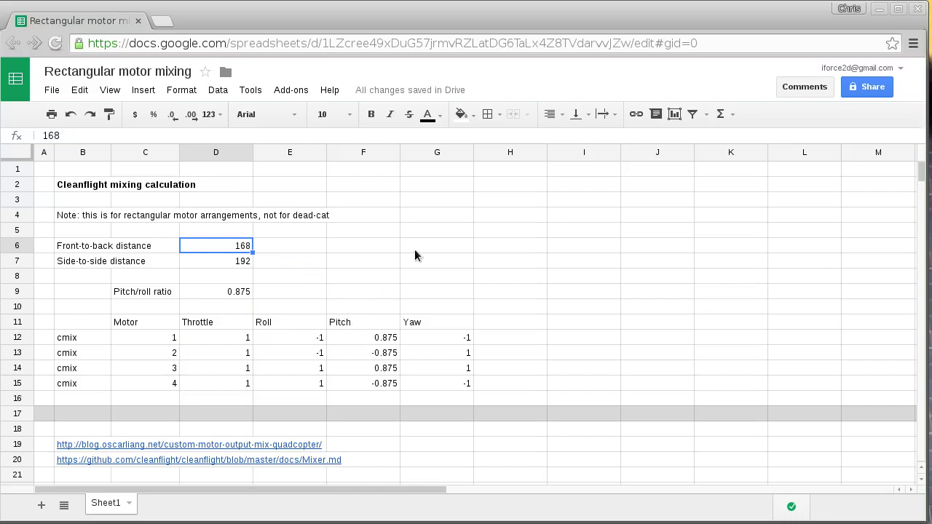
Copy the cmix rows for motors 1 to 4 (B12:G15) and paste them into the empty gedit document.
drag(78, 338, 426, 389)
right_click(426, 383)
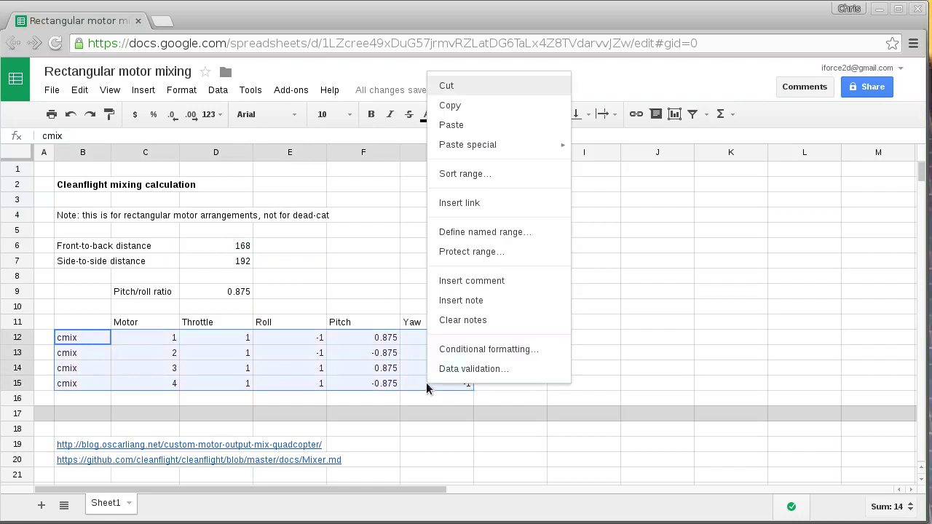
click(456, 110)
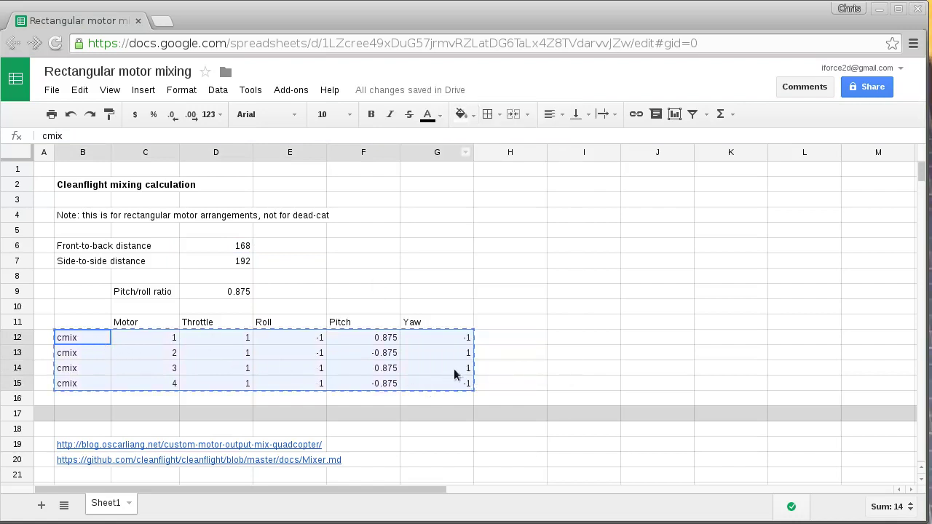
key(alt+Tab)
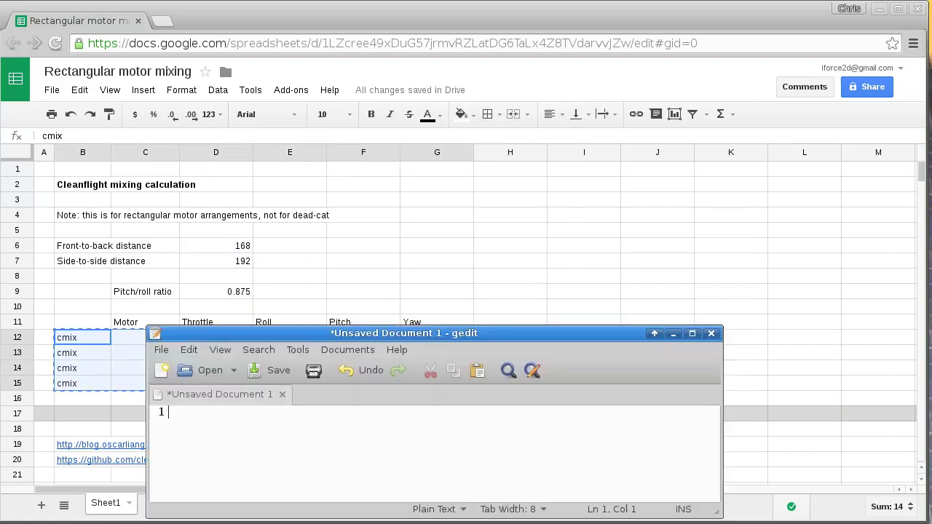
right_click(252, 447)
click(280, 519)
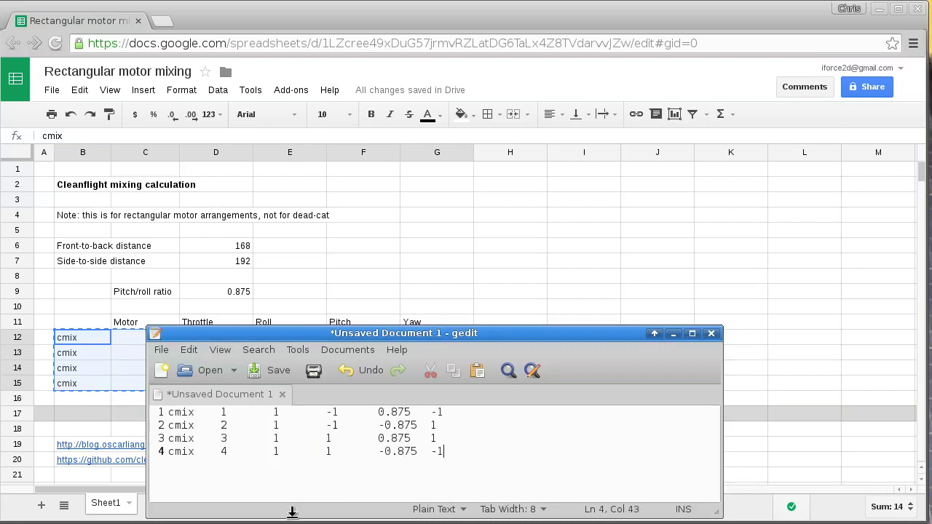
Copy the motor 1 cmix line from the text document.
drag(441, 412, 163, 409)
right_click(179, 410)
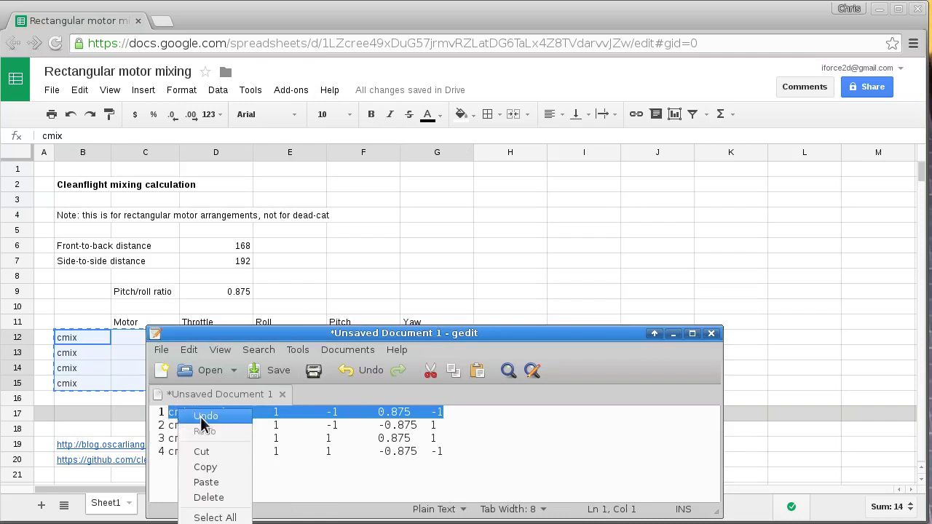
click(216, 470)
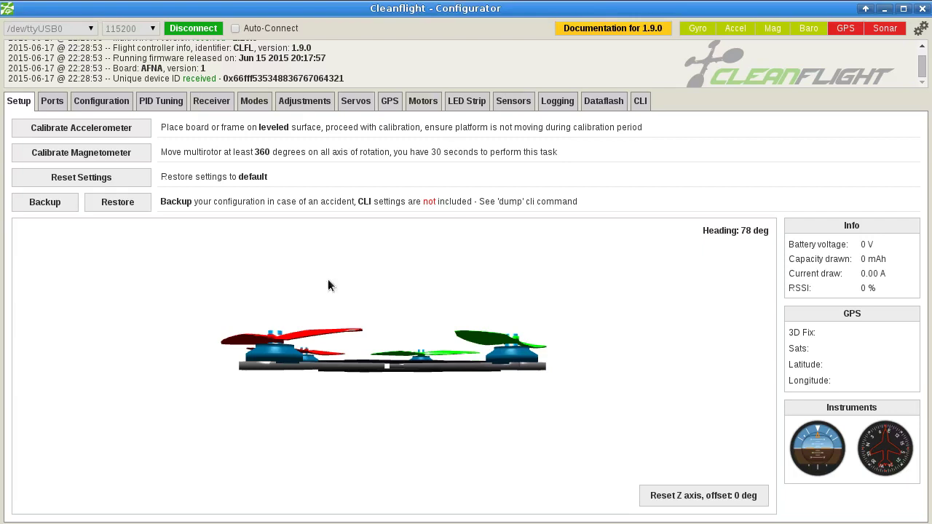
Open the CLI in Cleanflight Configurator, check the sheet's CLI command notes, and run "mixer custom" to enable custom mixing.
click(640, 102)
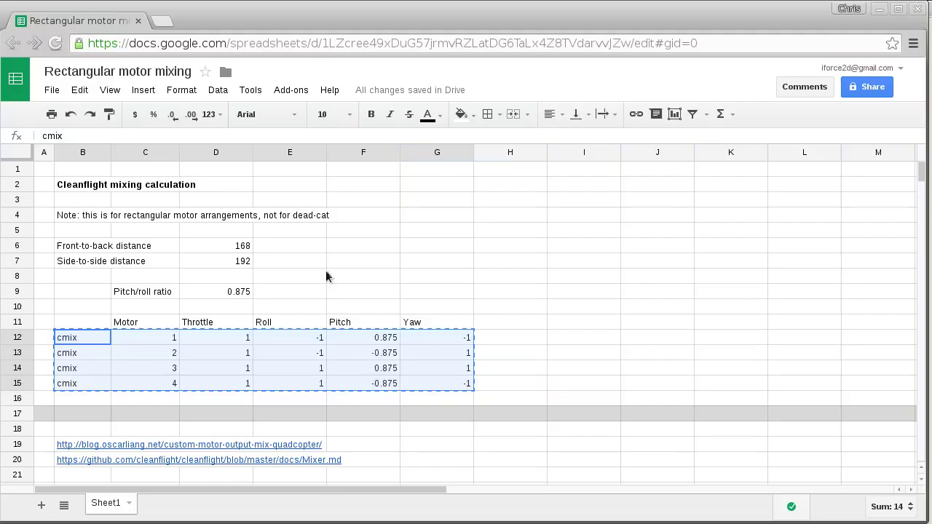
scroll(182, 364, down, 5)
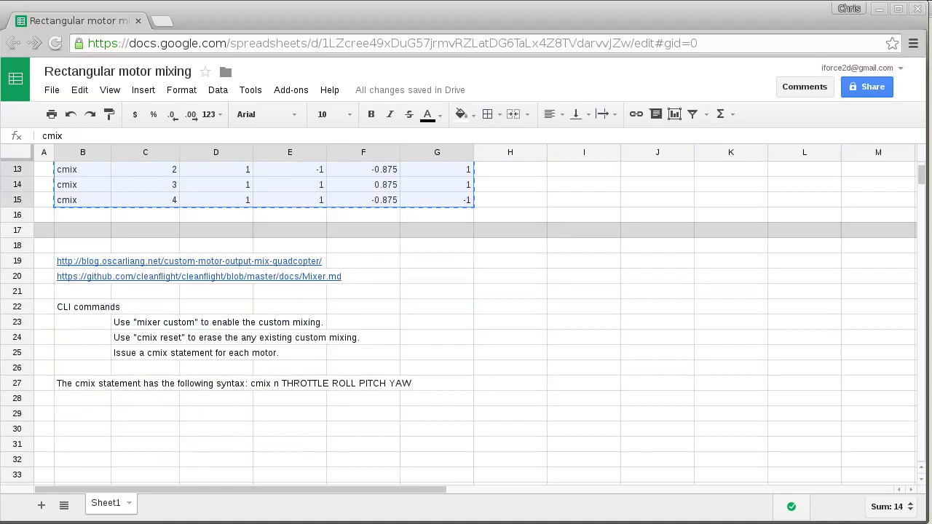
key(alt+Tab)
text(mix)
key(Return)
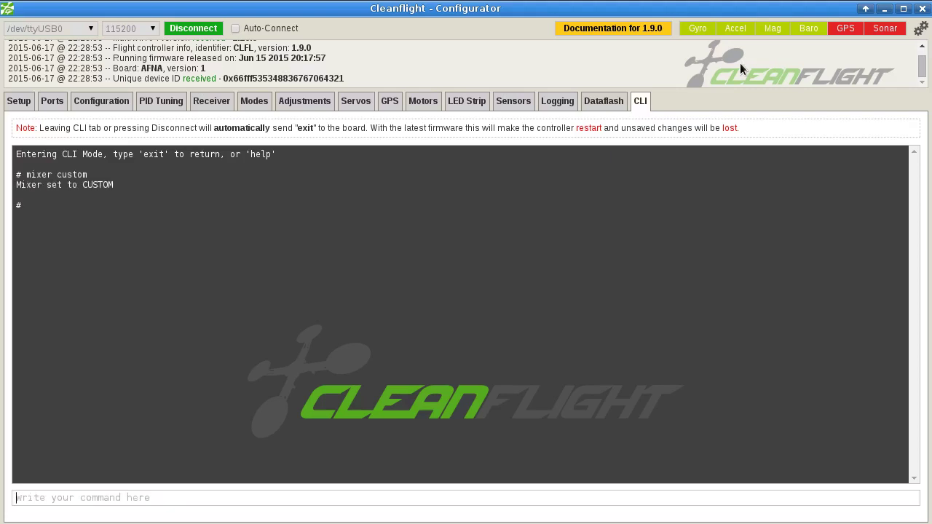
Try to run the copied motor 1 cmix line in the CLI with its tab separators.
key(ctrl+v)
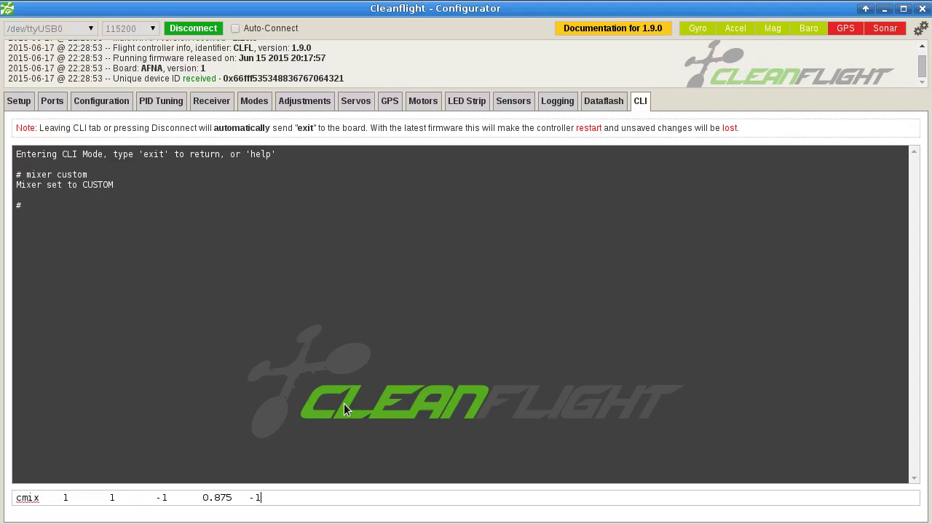
key(Return)
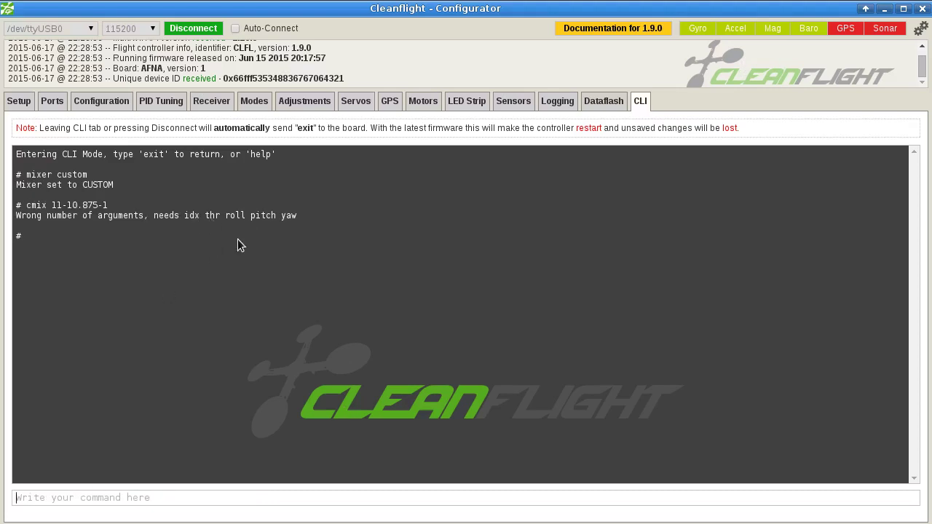
Paste the motor 1 line again, reduce its gaps to single spaces, and run "cmix 1 1 -1 0.875 -1".
key(ctrl+v)
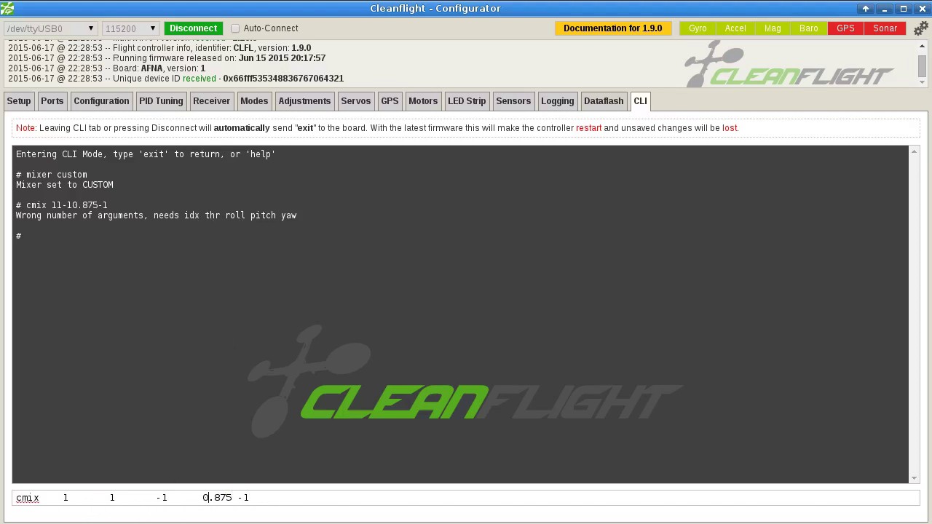
drag(207, 498, 173, 498)
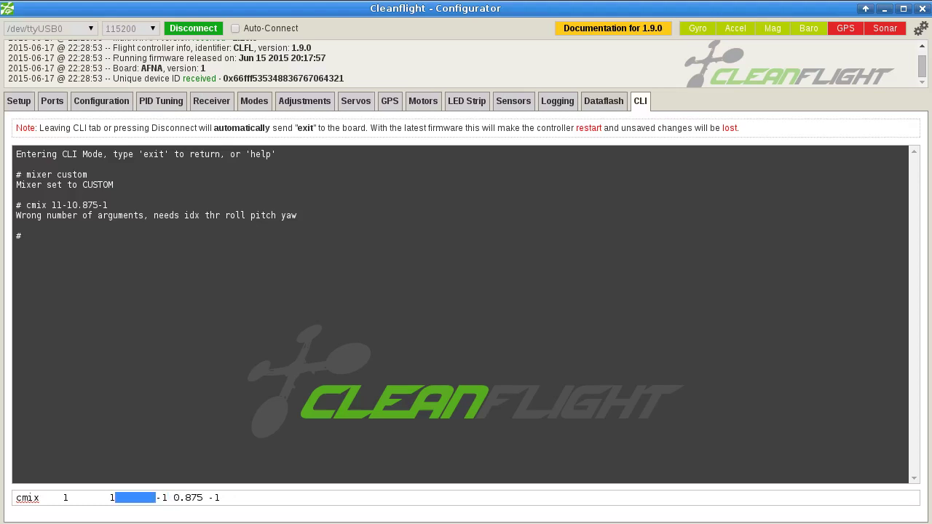
key(Left)
key(Left)
key(shift+Left)
key(Left)
key(Left)
key(shift+Left)
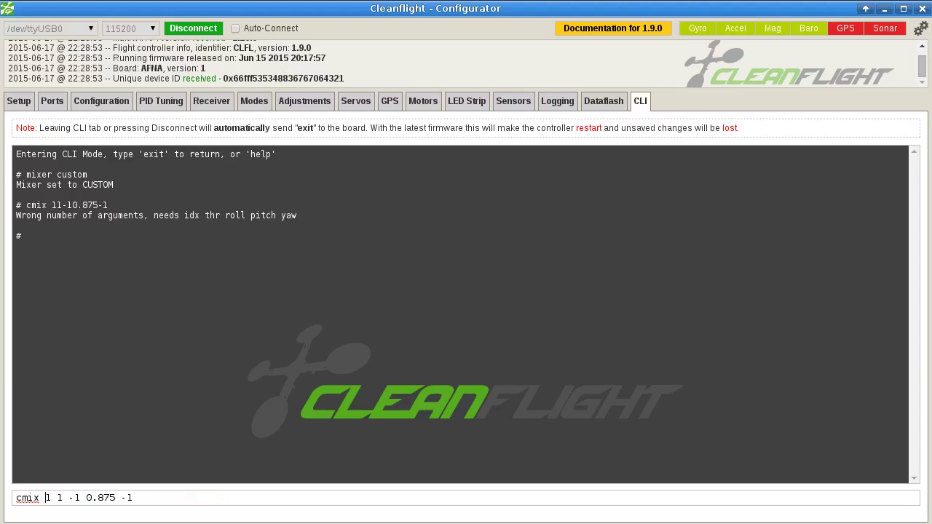
key(Return)
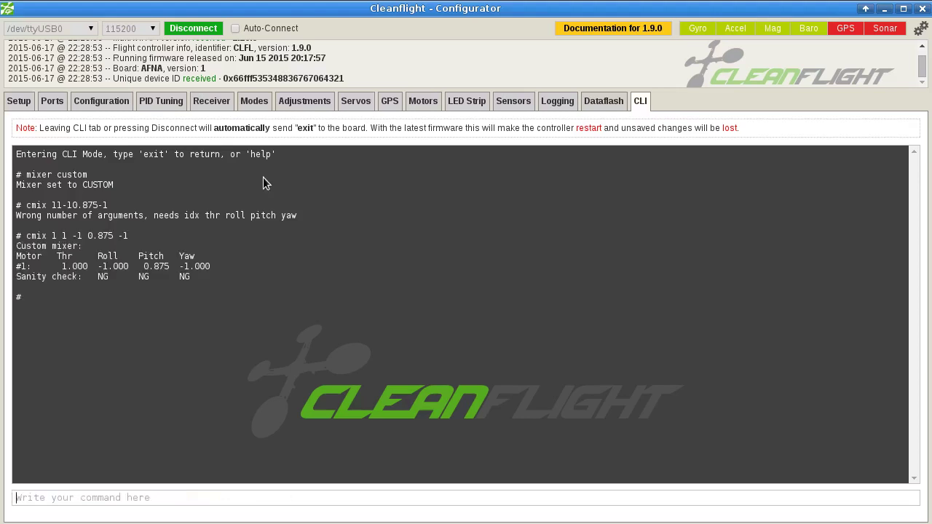
Switch to gedit and replace the tabs in the motor 2 line with single spaces, giving "cmix 2 1 -1 -0.875 1" on its own line.
key(alt+Tab)
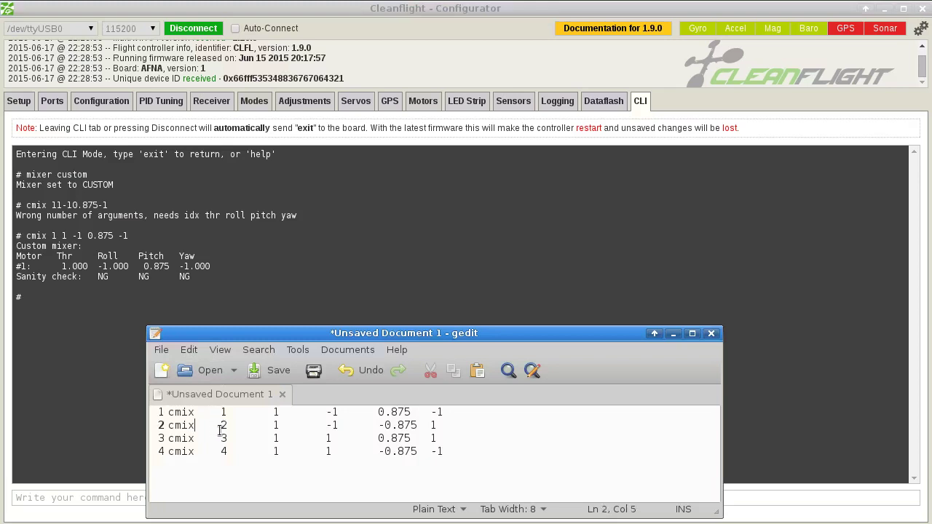
key(Delete)
key(BackSpace)
key(Right)
key(Right)
key(Right)
key(Right)
key(Right)
key(Delete)
key(Right)
key(Right)
key(Delete)
key(Right)
key(Delete)
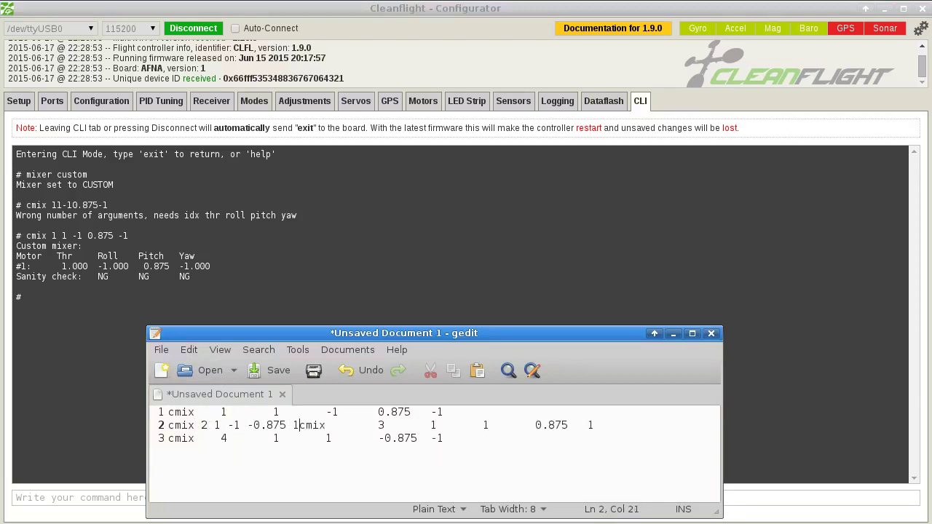
key(Return)
Copy the motor 2 line into the Cleanflight CLI and run "cmix 2 1 -1 -0.875 1".
key(Up)
key(shift+End)
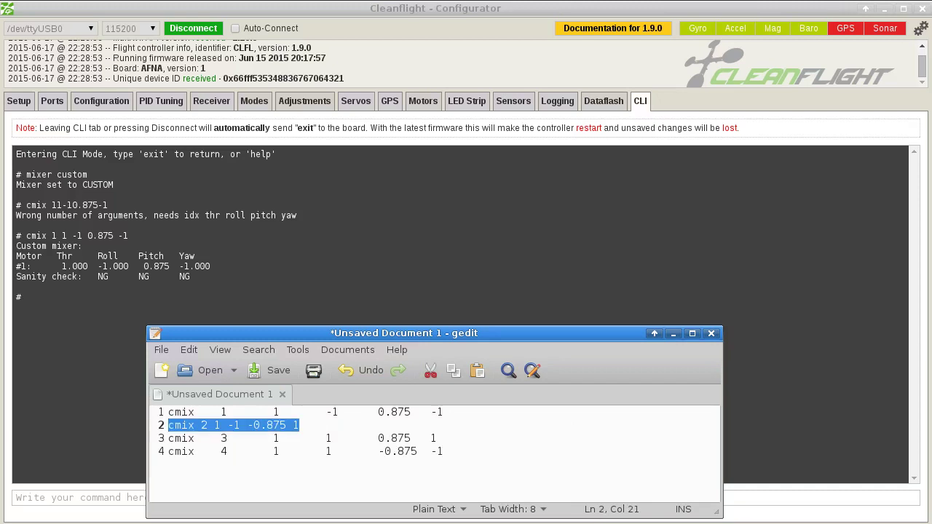
click(51, 500)
key(ctrl+v)
key(Return)
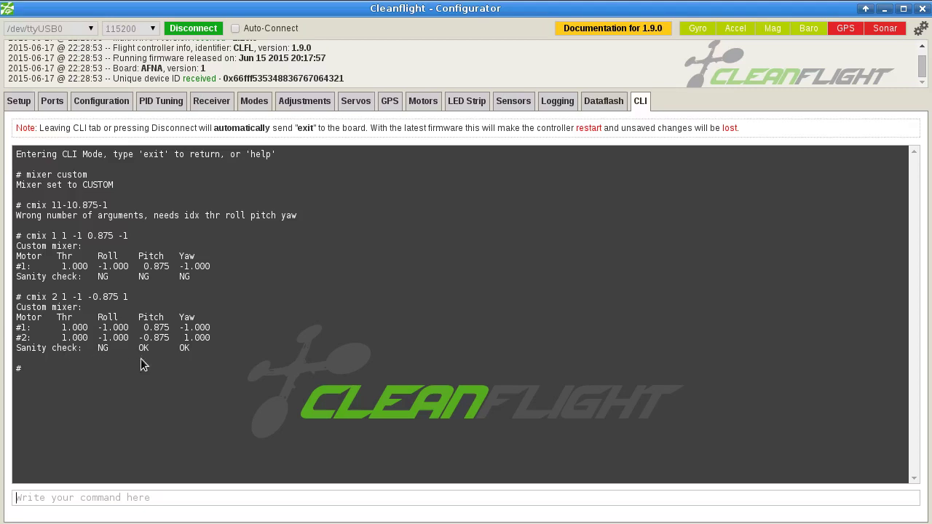
Switch to gedit and replace the tabs in the motor 3 line with spaces between cmix, 3, 1, 1, 0.875 and 1.
key(alt+Tab)
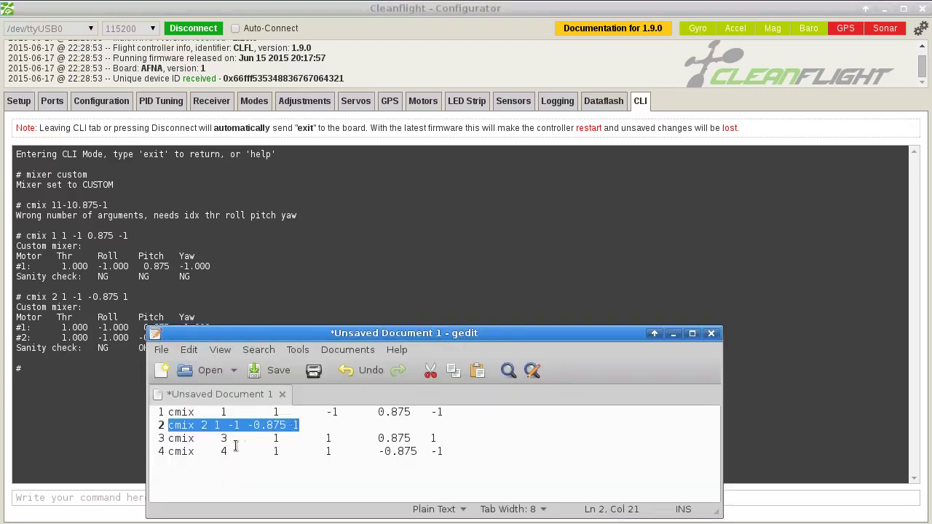
click(199, 438)
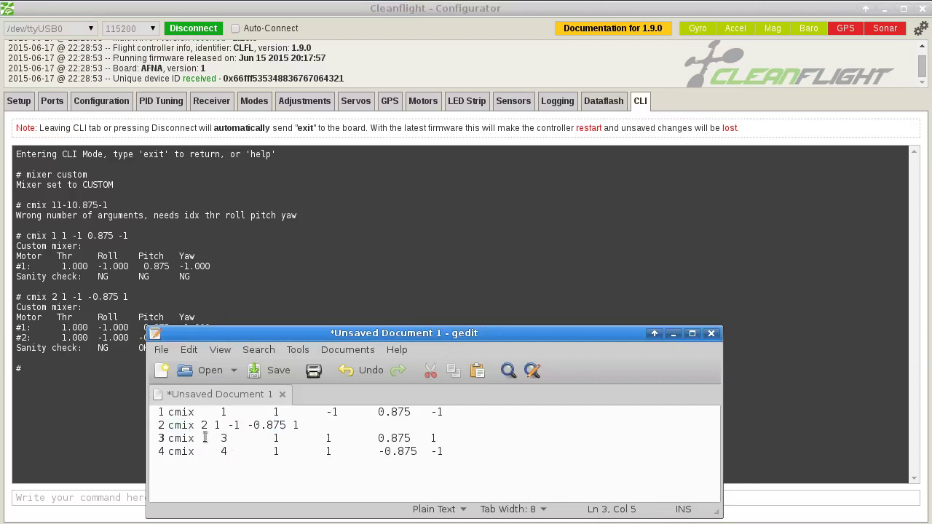
double_click(207, 437)
key(Right)
key(shift+Right)
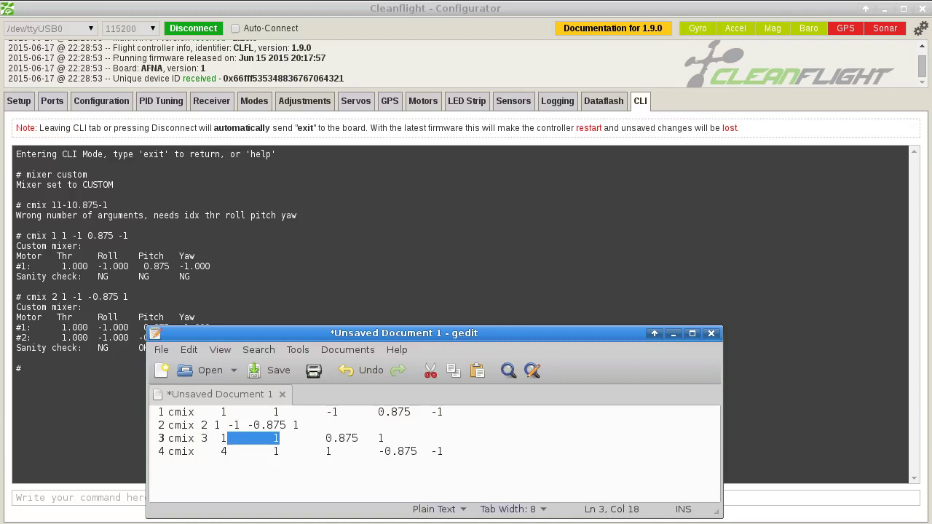
key(Right)
key(shift+Right)
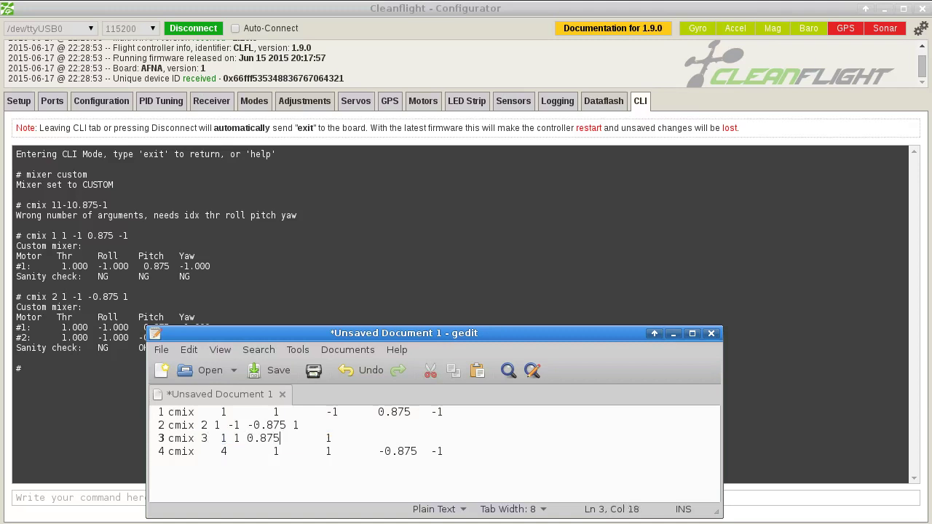
Try to run the motor 3 line in the Cleanflight CLI with the extra gap still after the 3.
key(shift+Home)
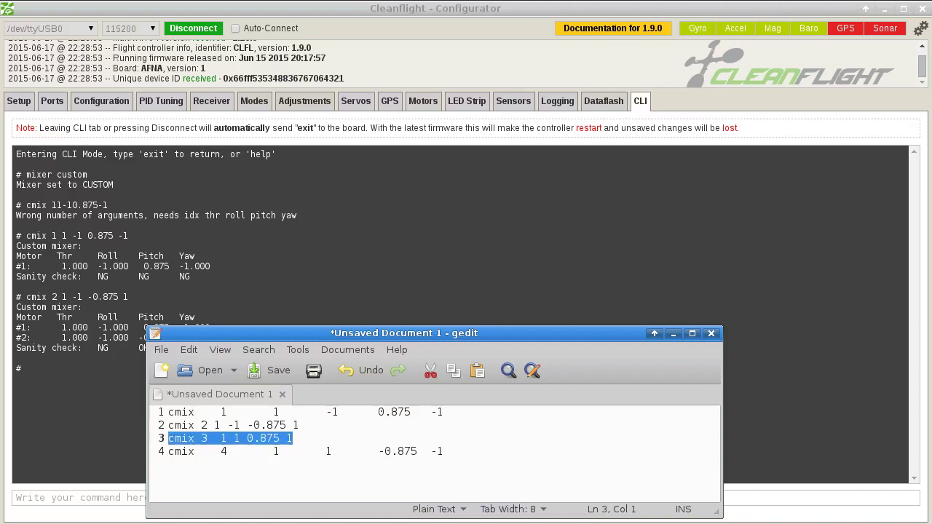
click(131, 503)
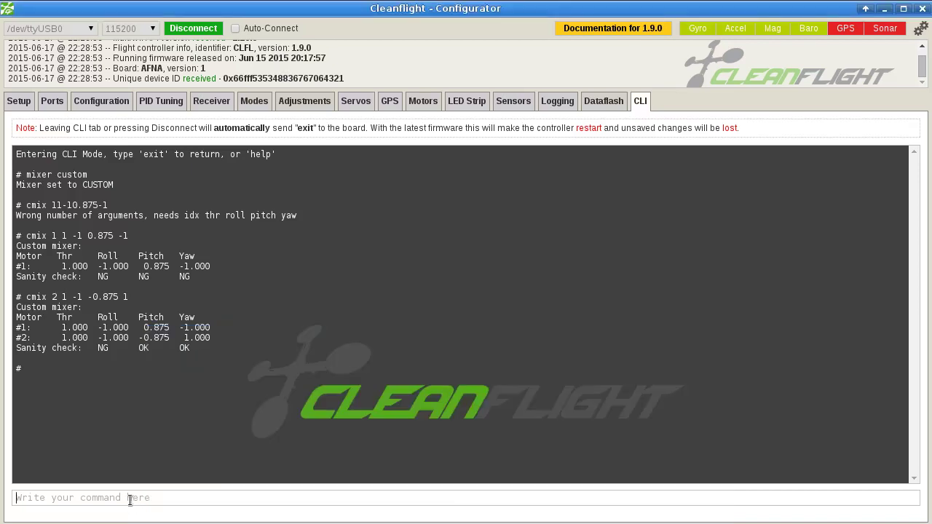
key(ctrl+v)
key(Return)
Return to gedit and remove the extra gap after the 3 in the motor 3 line, giving "cmix 3 1 1 0.875 1".
key(alt+Tab)
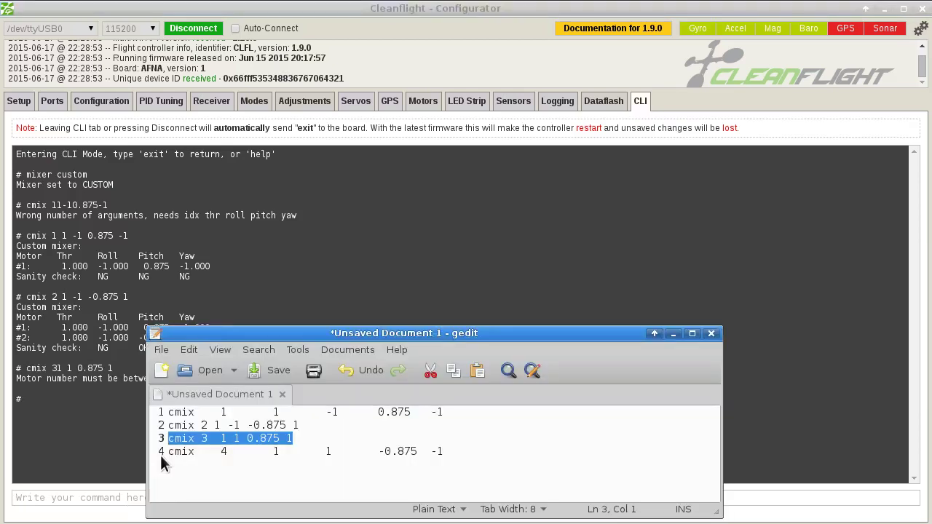
click(161, 456)
click(208, 439)
key(Delete)
Copy the corrected motor 3 line into the Cleanflight CLI and run "cmix 3 1 1 0.875 1".
key(End)
key(shift+Home)
key(ctrl+c)
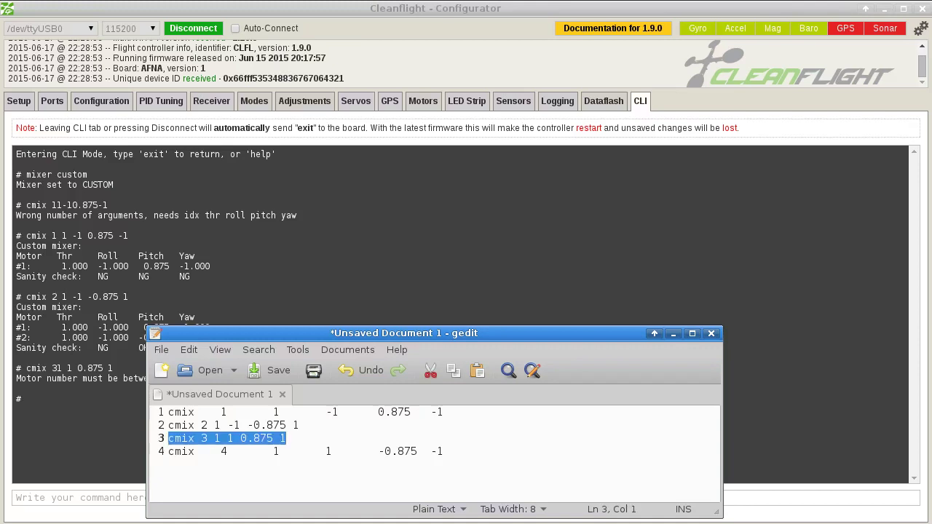
click(64, 395)
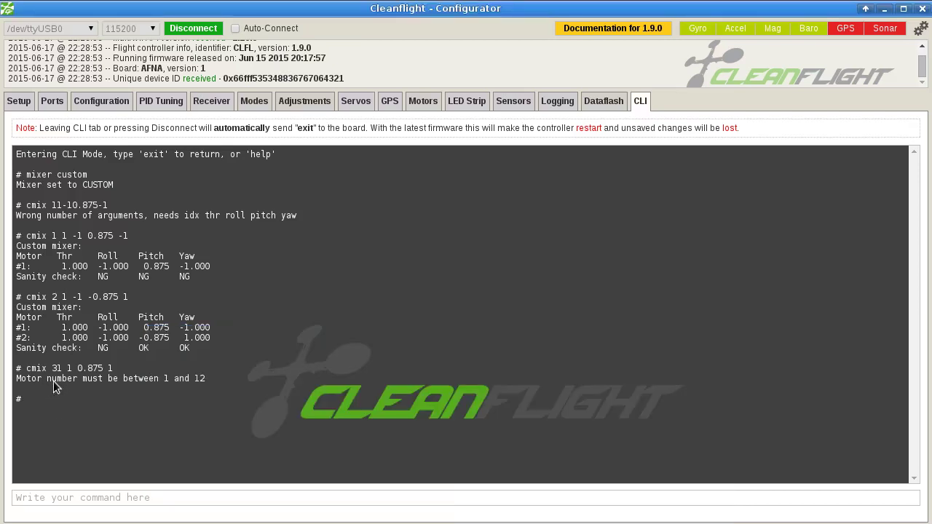
key(ctrl+v)
key(Return)
Switch to gedit and replace the tabs in the motor 4 line with single spaces, giving "cmix 4 1 1 -0.875 -1".
key(alt+Tab)
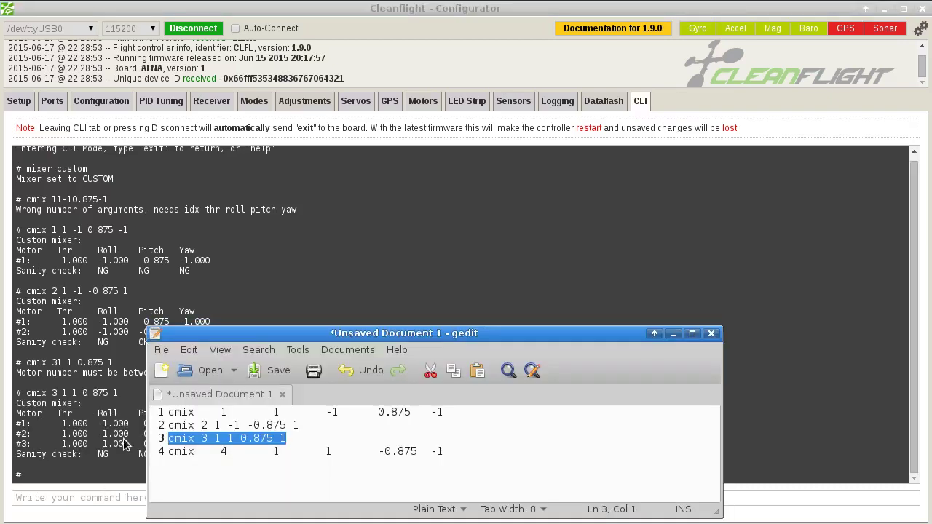
click(193, 450)
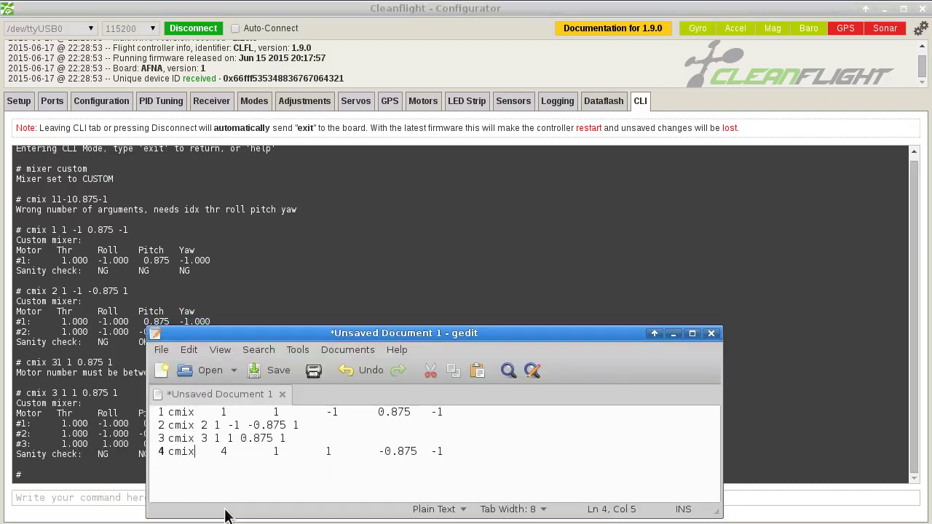
key(Delete)
key(Delete)
key(Right)
key(Delete)
key(Right)
key(Delete)
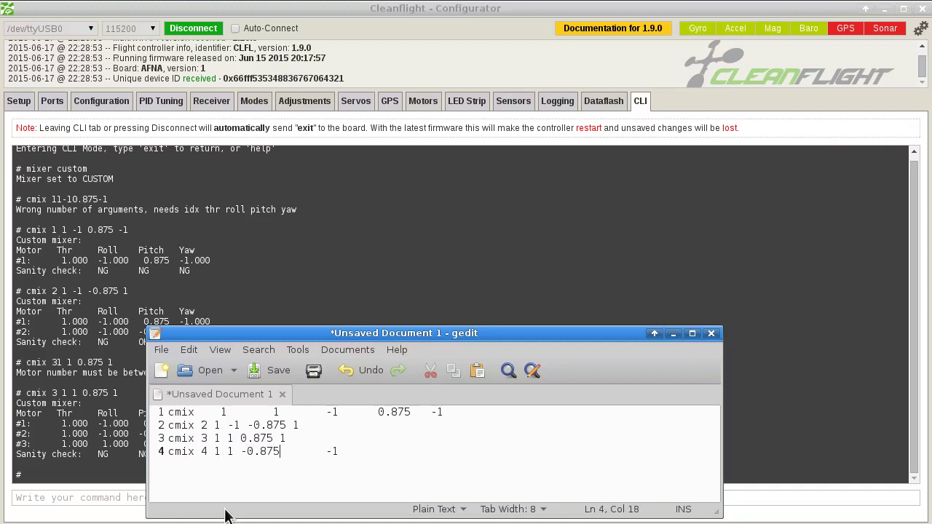
Copy the motor 4 line into the Cleanflight CLI, run "cmix 4 1 1 -0.875 -1", and store the configuration with "save".
key(shift+Home)
key(ctrl+c)
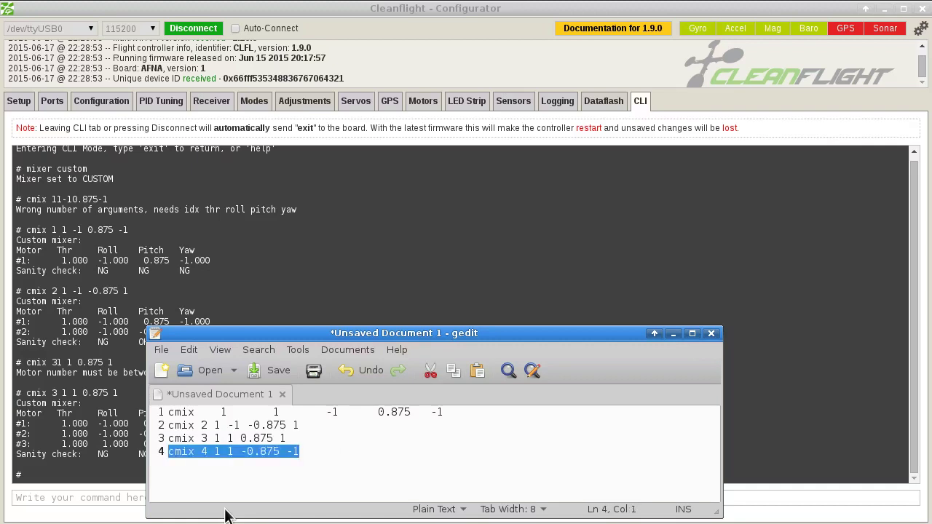
click(95, 498)
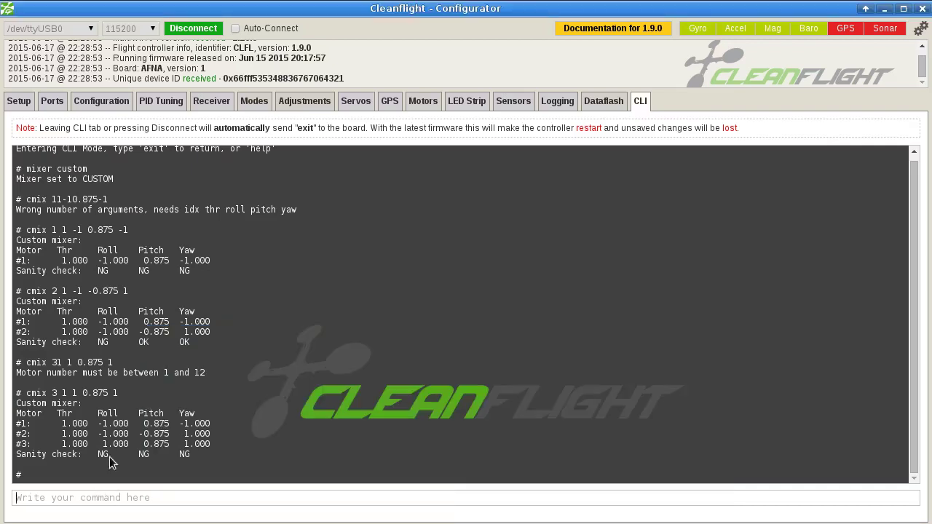
key(ctrl+v)
key(Return)
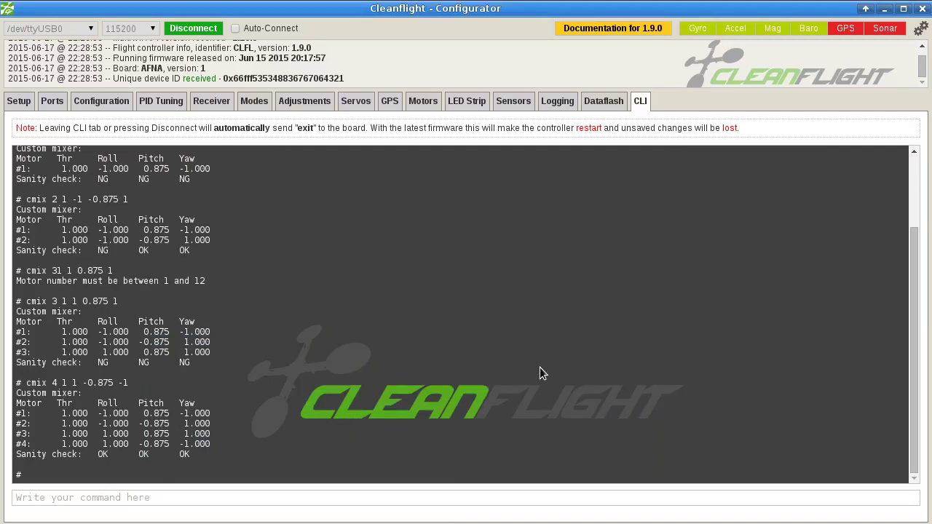
text(save)
key(Return)
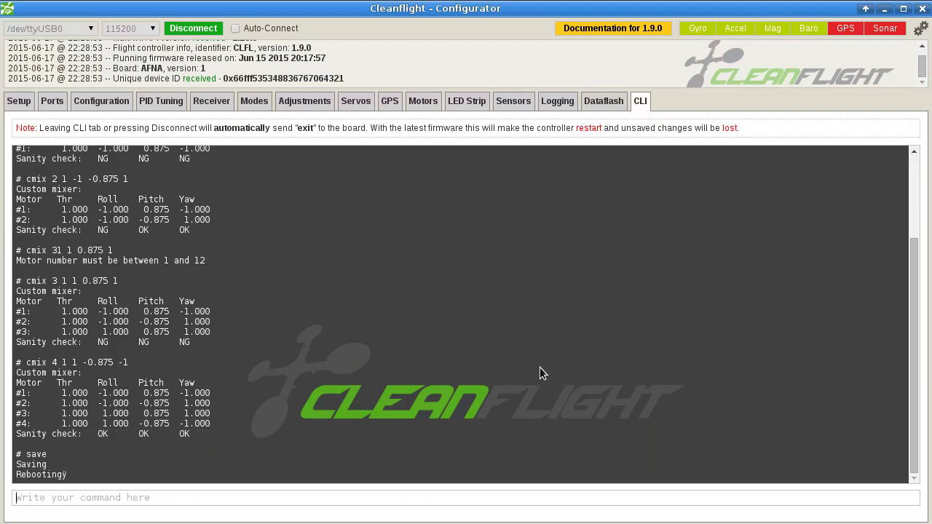